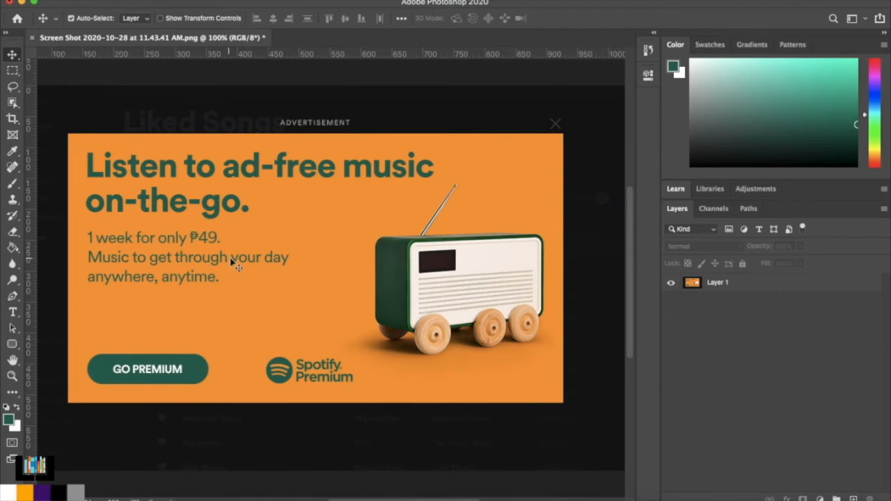
# Create a new 804 × 438 pixel document at 72 pixels/inch in RGB Color.
pyautogui.scroll(1, 229, 259)
pyautogui.click(99, 0)
pyautogui.click(113, 2)
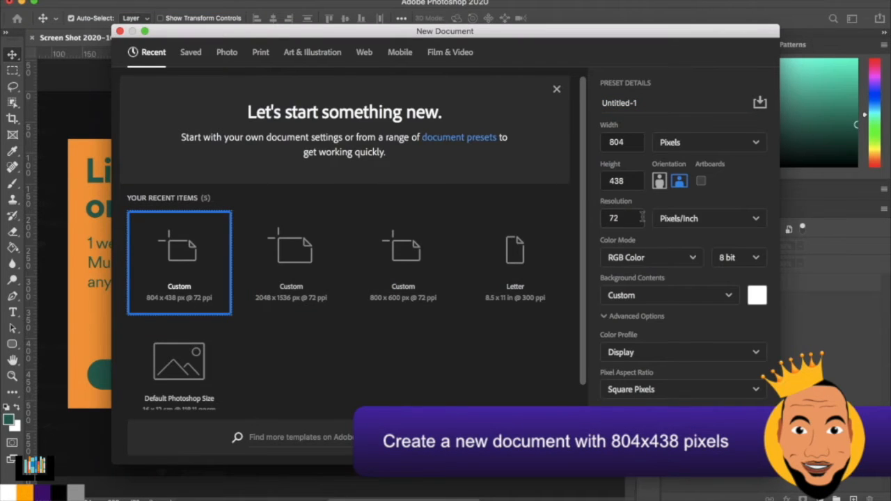
pyautogui.click(627, 142)
pyautogui.doubleClick(625, 141)
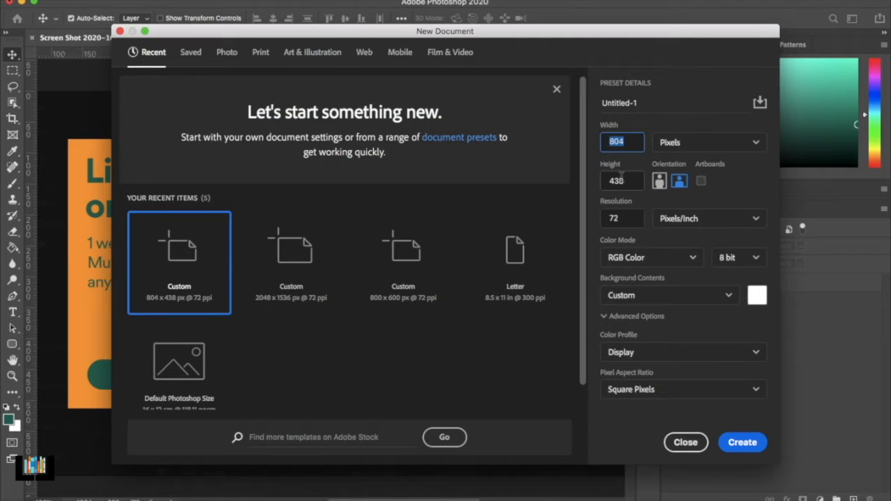
pyautogui.doubleClick(617, 181)
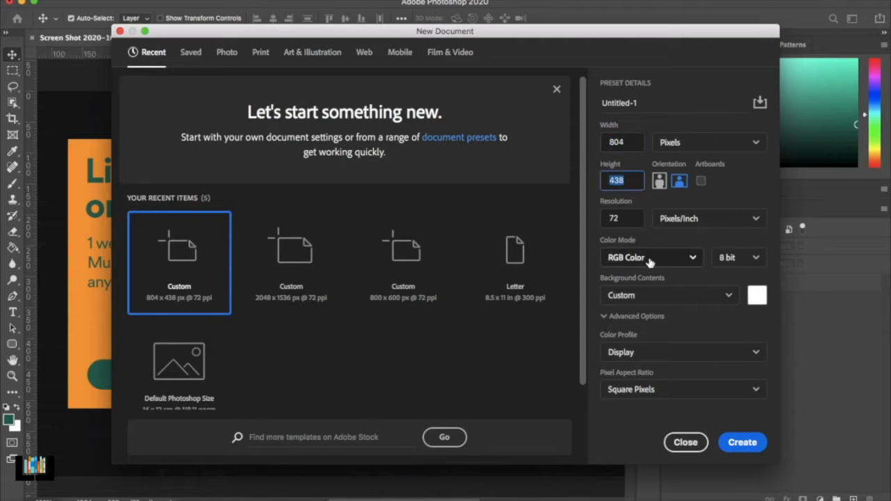
pyautogui.click(742, 444)
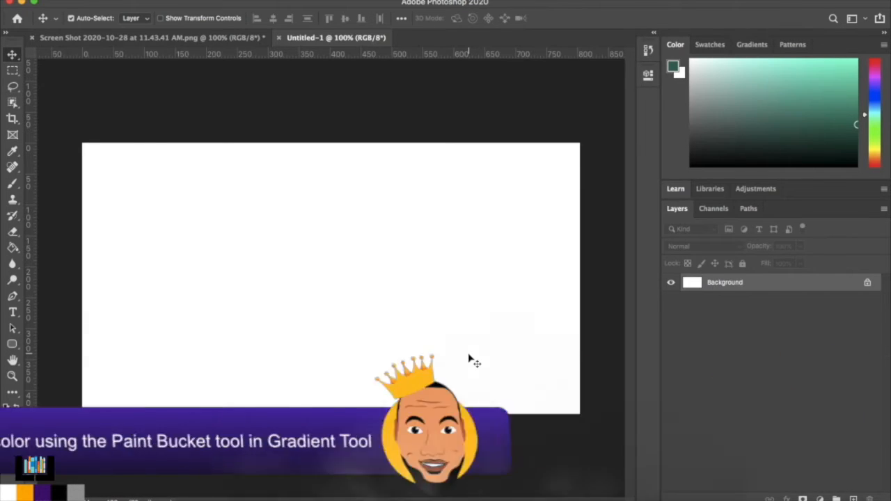
# Set the foreground color to orange #ff7800 and fill the Background layer with it using the Paint Bucket tool.
pyautogui.click(12, 248)
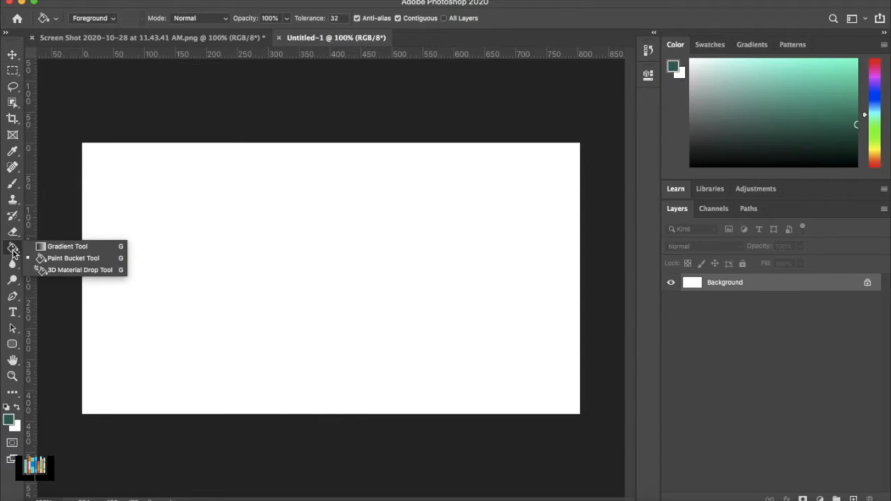
pyautogui.click(90, 258)
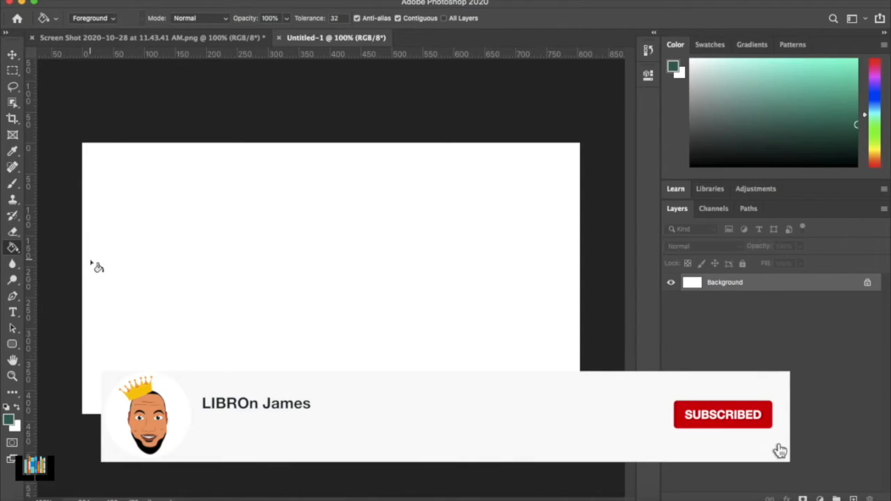
pyautogui.click(9, 420)
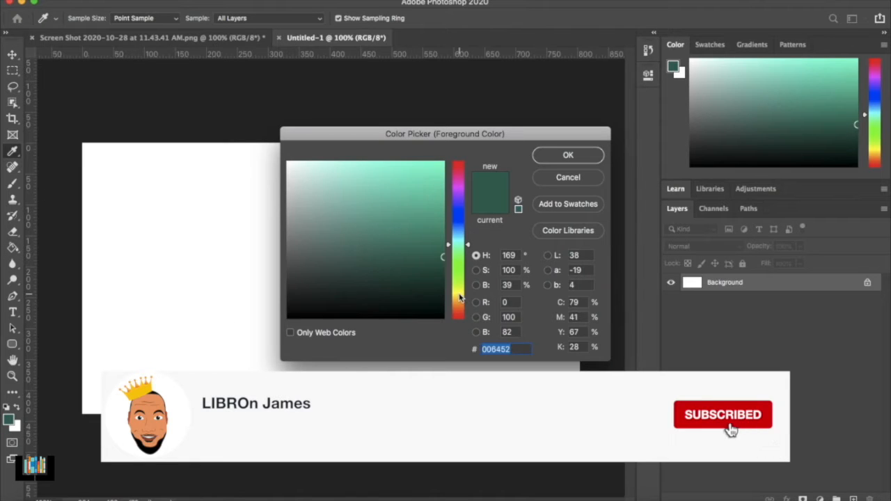
pyautogui.moveTo(460, 298); pyautogui.dragTo(462, 305)
pyautogui.moveTo(436, 200); pyautogui.dragTo(445, 161)
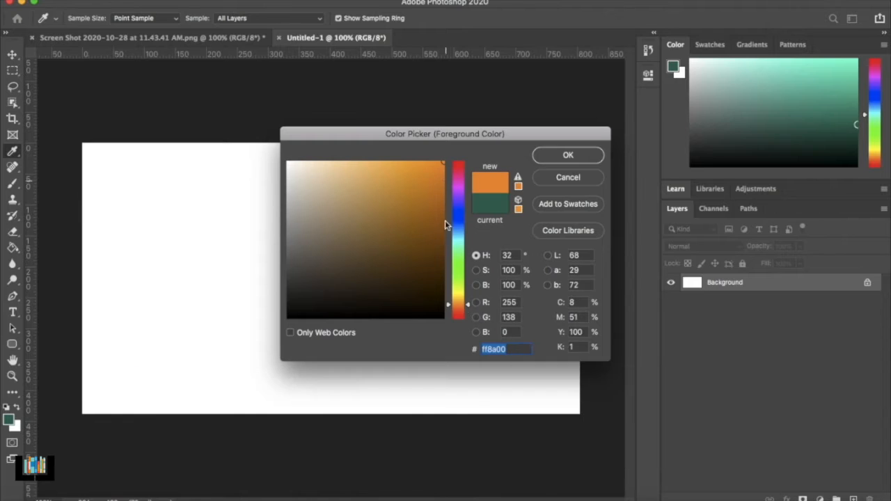
pyautogui.moveTo(466, 308); pyautogui.dragTo(468, 309)
pyautogui.click(548, 157)
pyautogui.press('g')
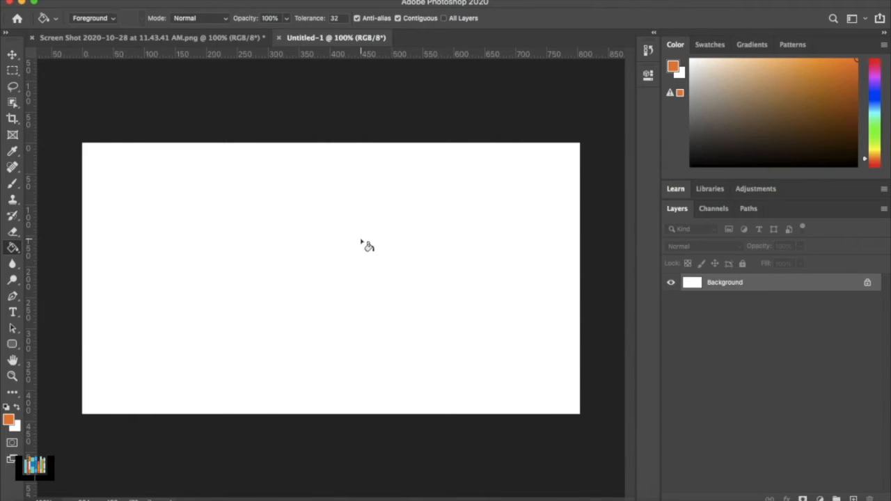
pyautogui.click(265, 263)
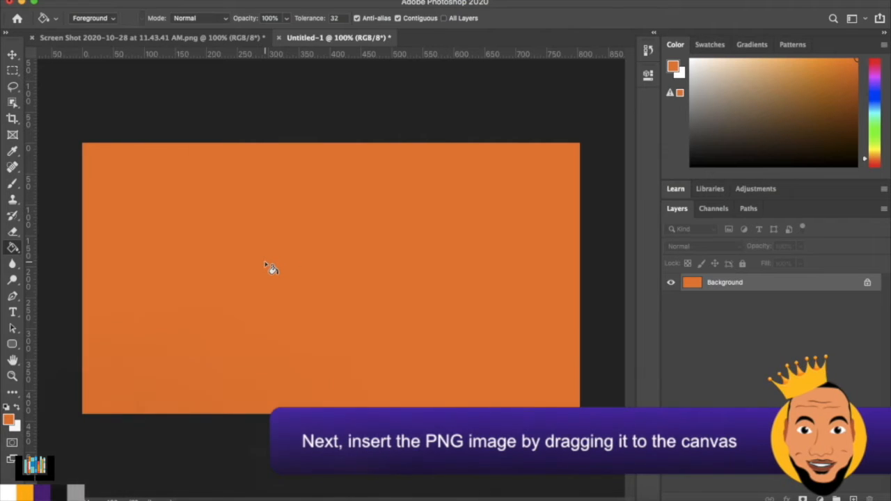
# Place the piano keys PNG from the Finder project folder on the banner's right side, against its bottom edge, scaled to 116.80%.
pyautogui.press('super+Tab')
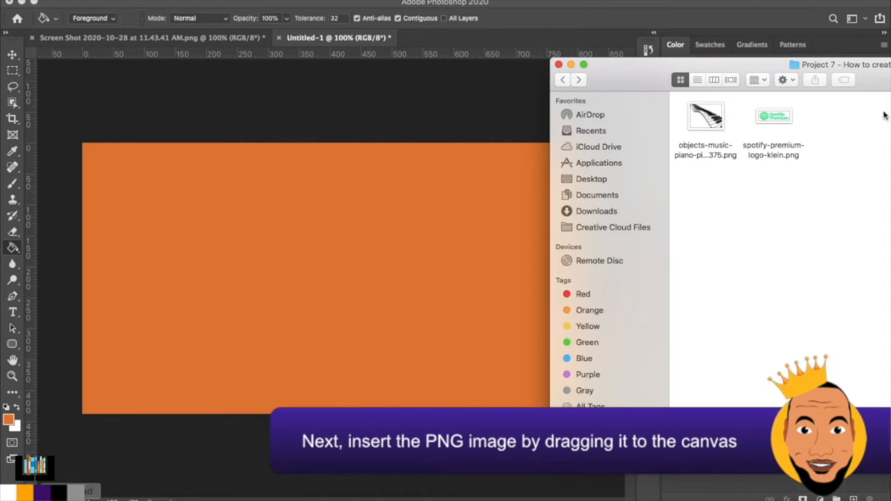
pyautogui.moveTo(705, 119); pyautogui.dragTo(489, 220)
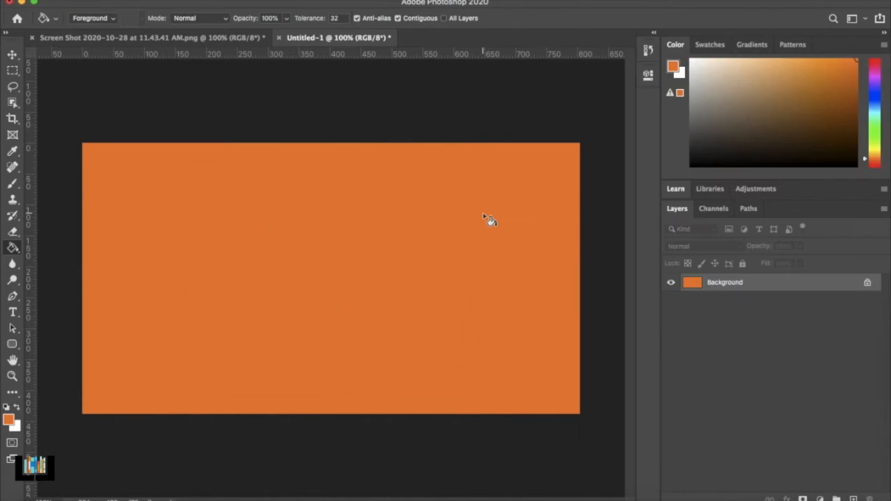
pyautogui.moveTo(374, 291); pyautogui.dragTo(562, 309)
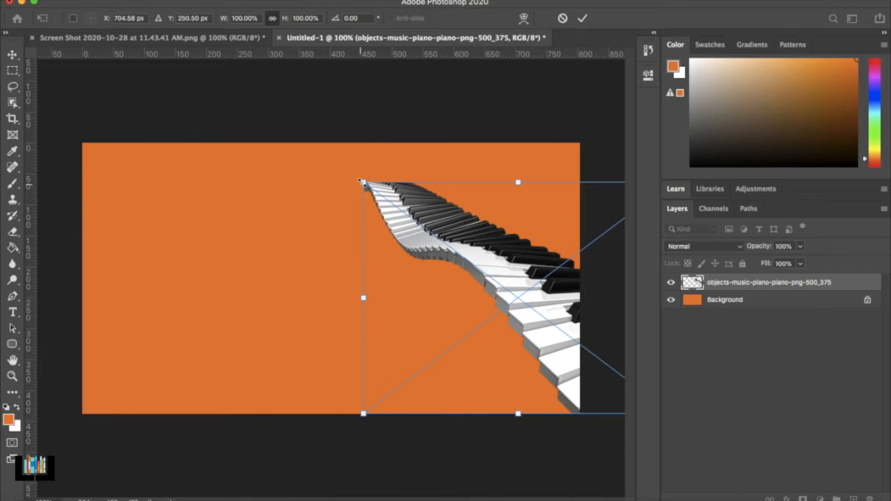
pyautogui.moveTo(362, 183); pyautogui.dragTo(319, 131)
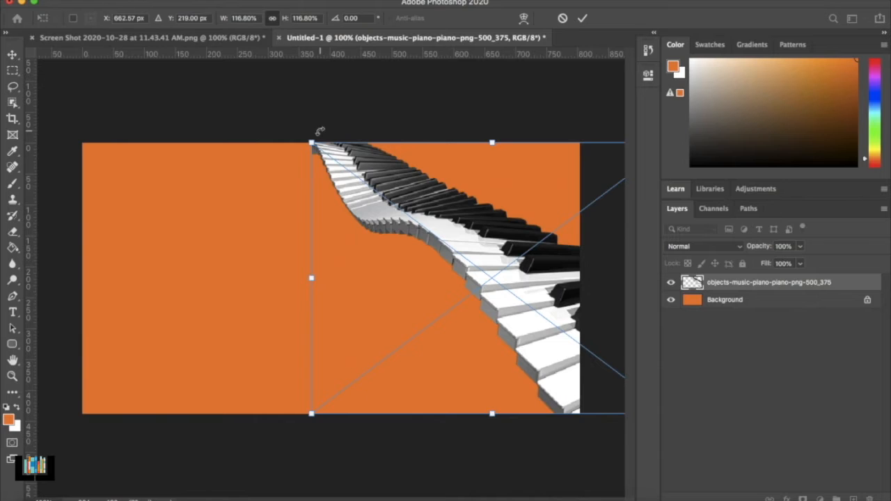
pyautogui.press('Return')
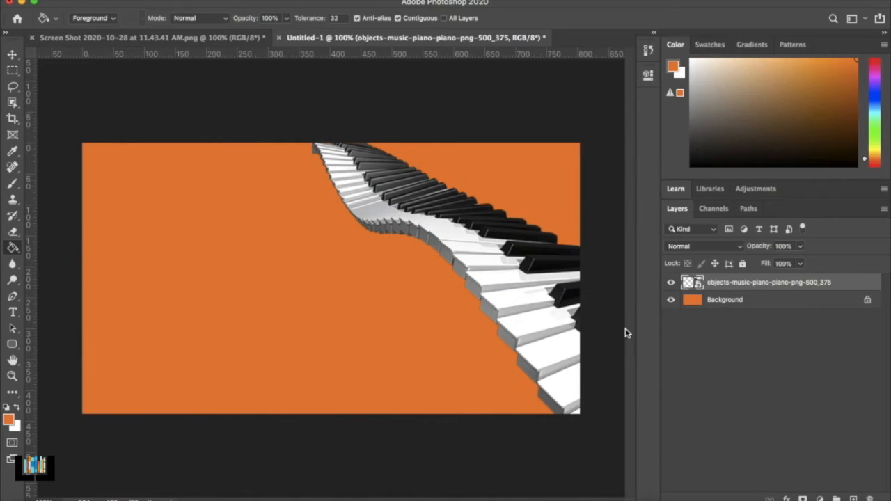
# Enlarge the piano image slightly past the canvas's top edge and shift it a little further right.
pyautogui.hotkey('ctrl', 't')
pyautogui.moveTo(312, 143); pyautogui.dragTo(303, 133)
pyautogui.press('Return')
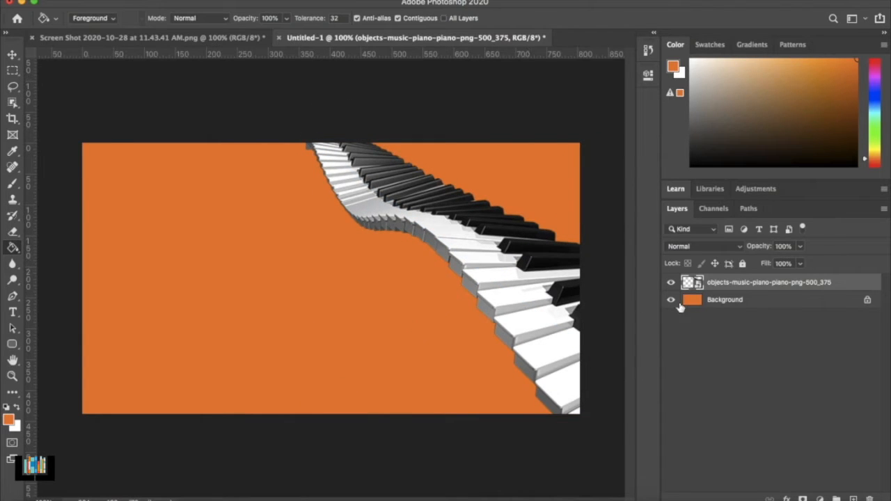
pyautogui.press('v')
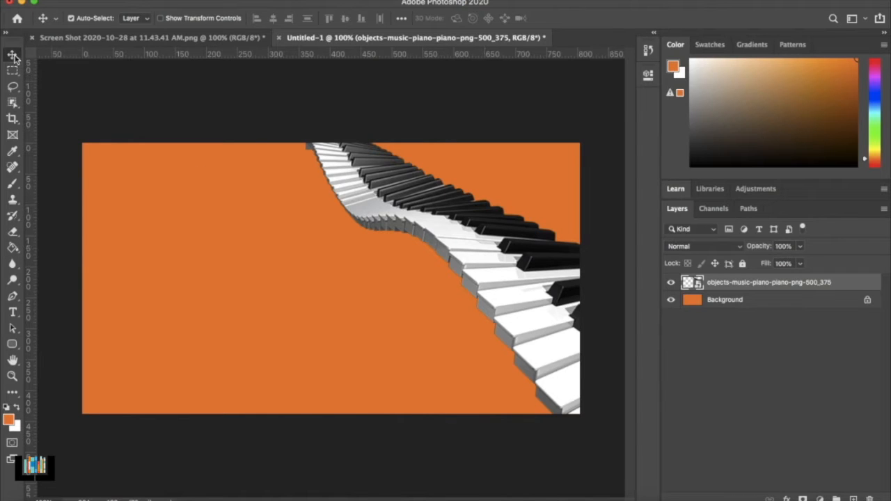
pyautogui.moveTo(541, 287); pyautogui.dragTo(557, 287)
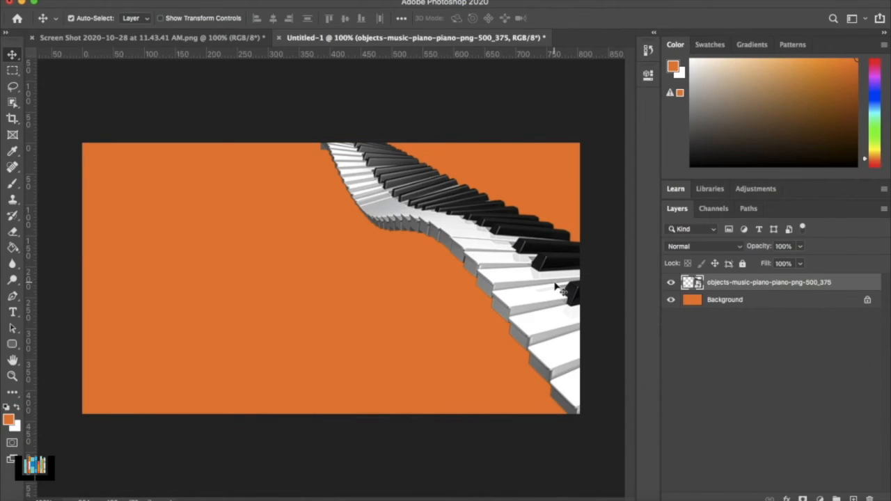
# Draw a text box of about 510 by 109 px across the banner's upper left and set its text color to #006452.
pyautogui.click(14, 313)
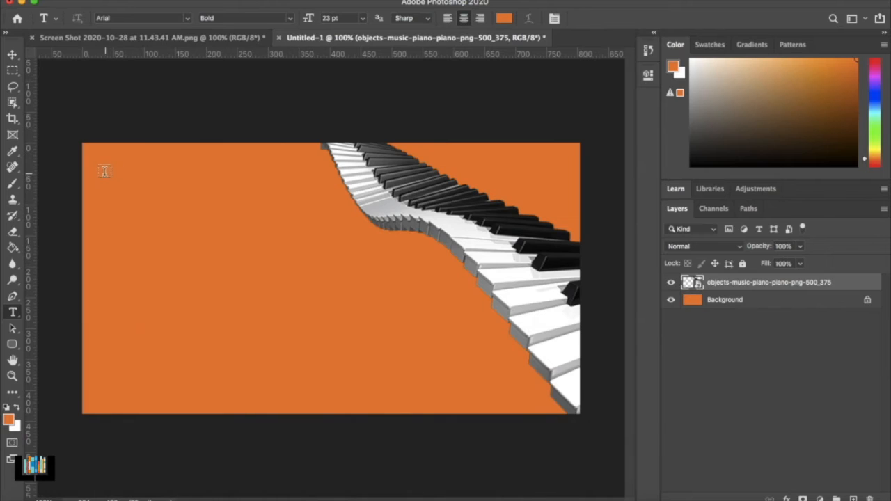
pyautogui.moveTo(108, 179); pyautogui.dragTo(422, 245)
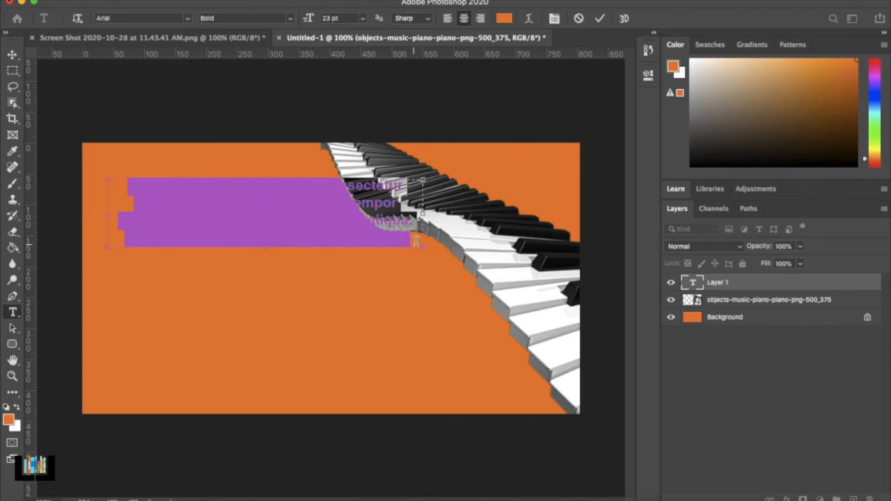
pyautogui.click(504, 19)
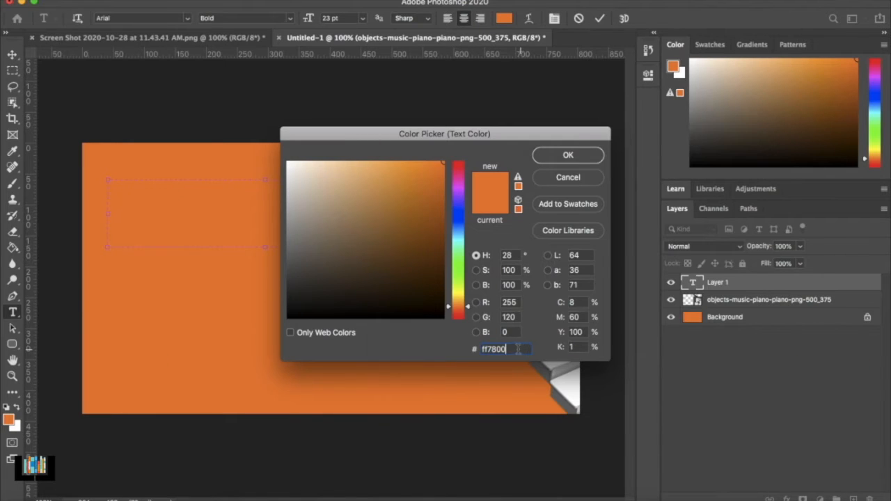
pyautogui.write('00')
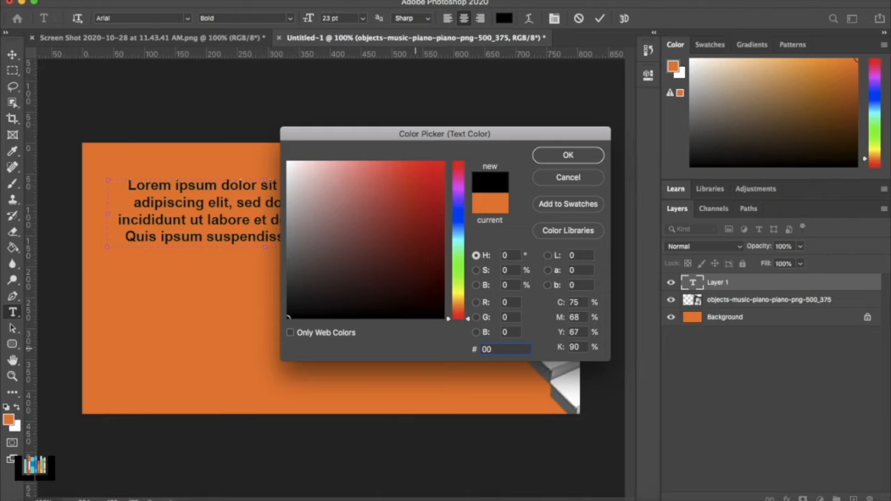
pyautogui.write('6452')
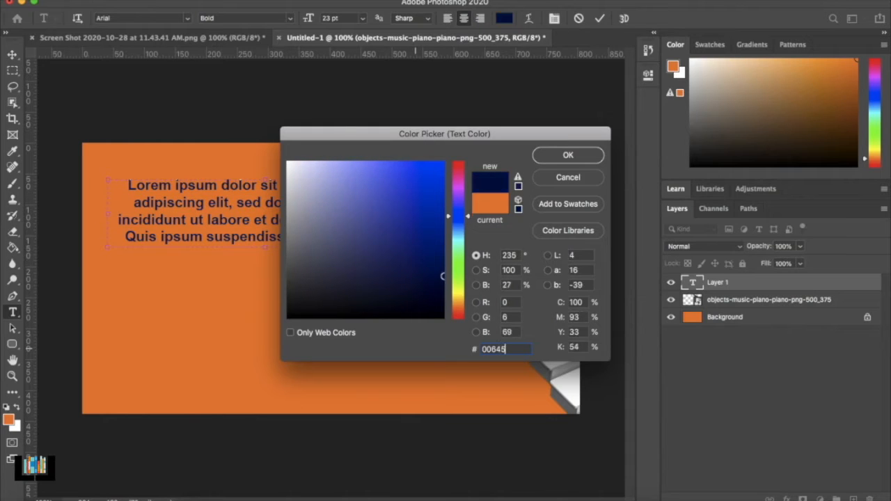
pyautogui.click(568, 156)
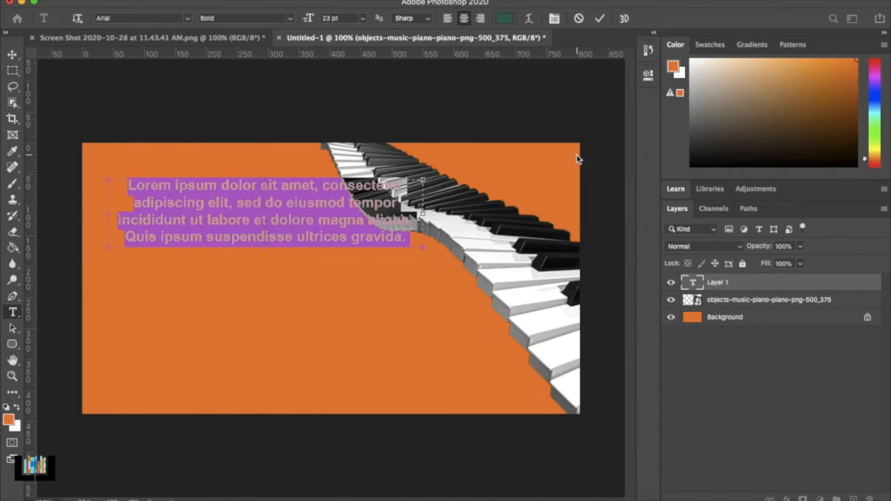
# Left-align the text and enter the title "Listen to ad-free music on-the-go.".
pyautogui.click(448, 18)
pyautogui.write('Lis')
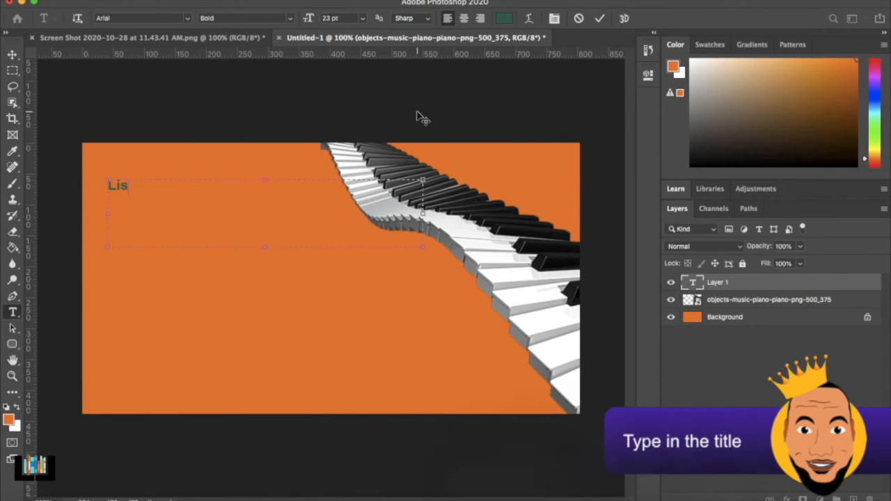
pyautogui.write('ten to ad-free music on-the-go.')
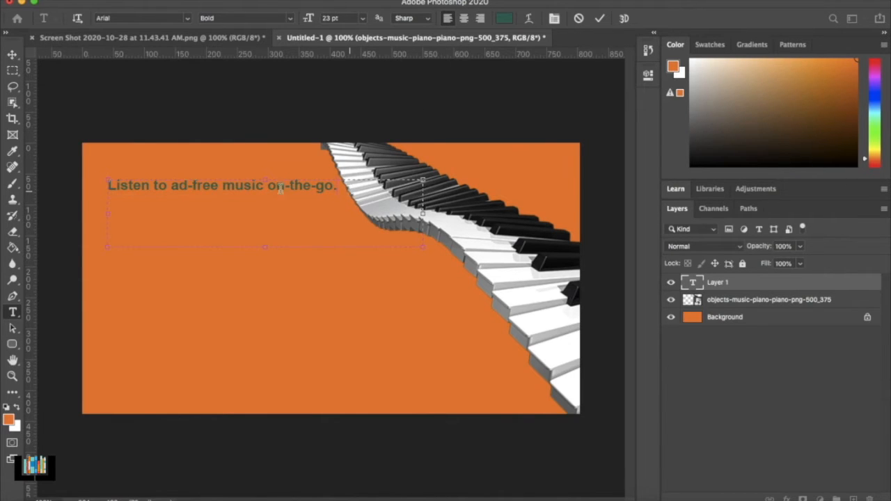
# Format the whole title in Myriad Variable Concept Bold at 48 pt.
pyautogui.tripleClick(345, 186)
pyautogui.click(146, 15)
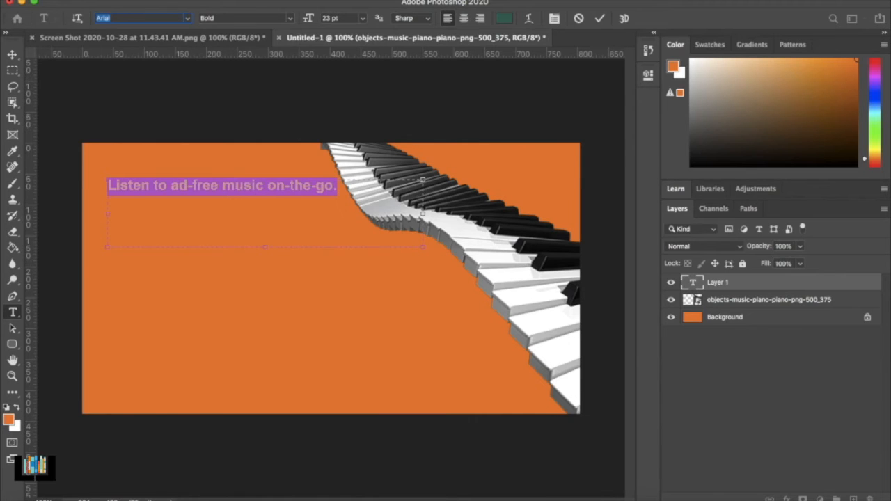
pyautogui.write('myr')
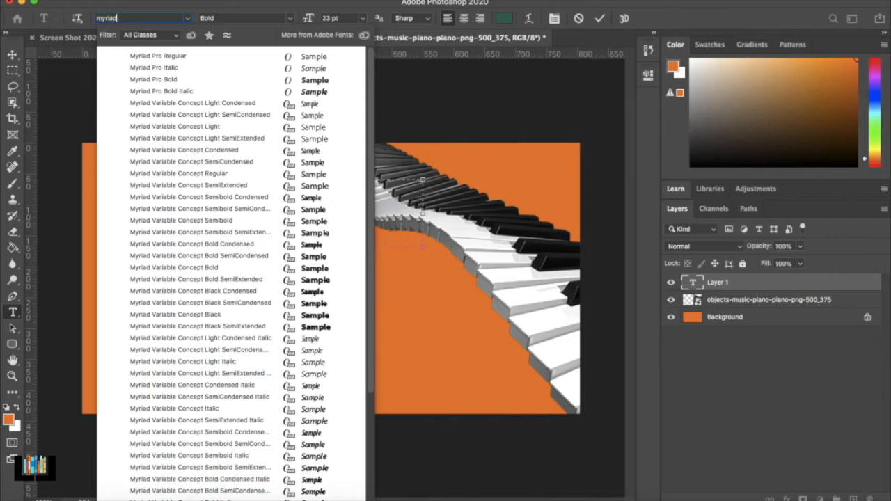
pyautogui.write('iad va')
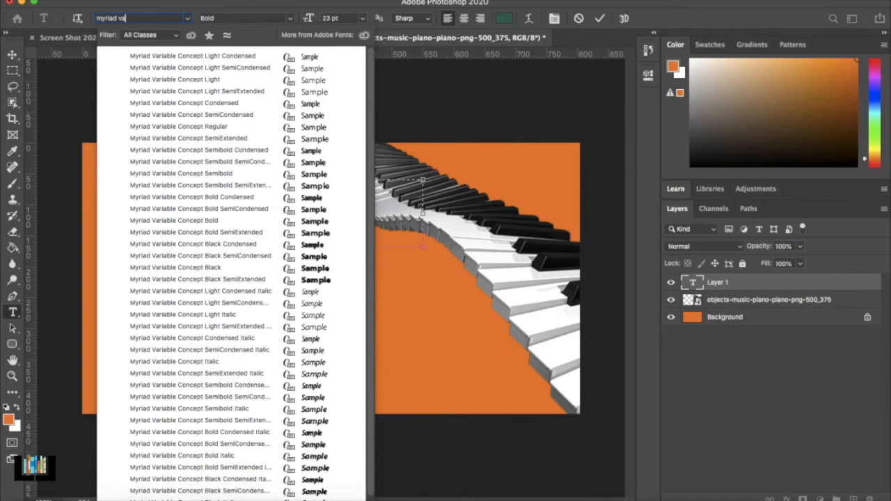
pyautogui.click(255, 224)
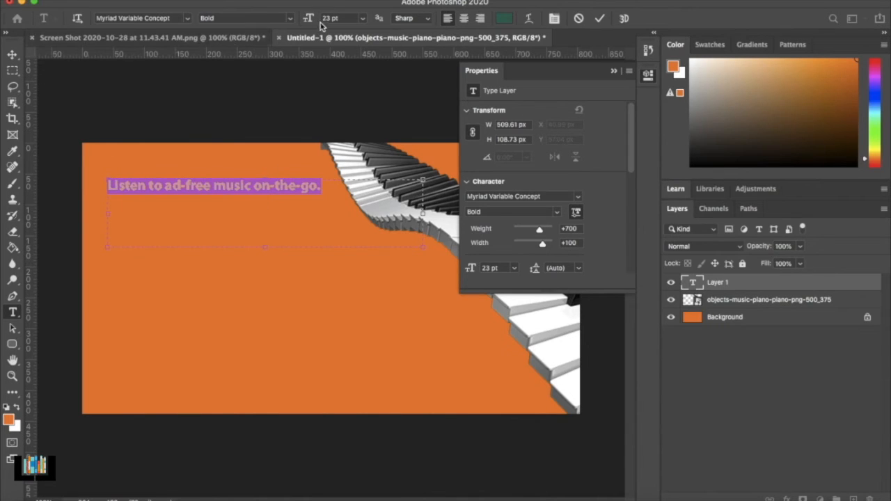
pyautogui.click(348, 18)
pyautogui.moveTo(309, 20); pyautogui.dragTo(321, 21)
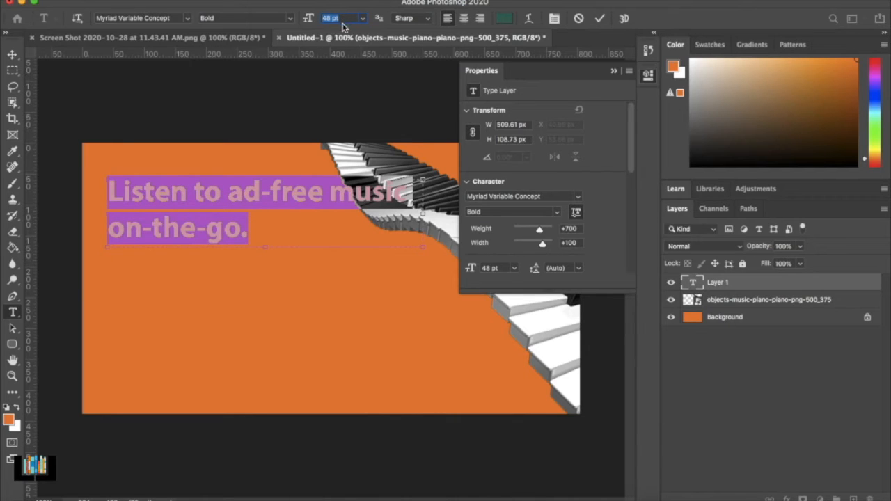
# Commit the title, collapse its properties and move it slightly higher on the banner.
pyautogui.click(12, 56)
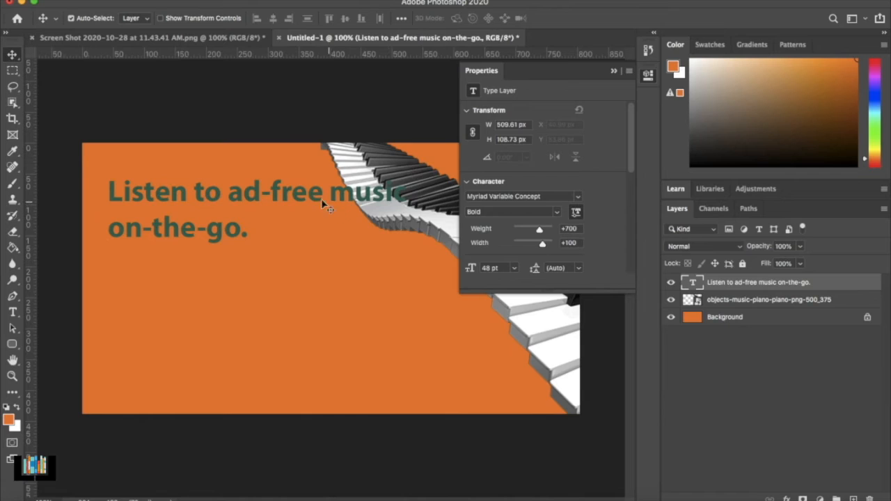
pyautogui.moveTo(284, 188); pyautogui.dragTo(282, 185)
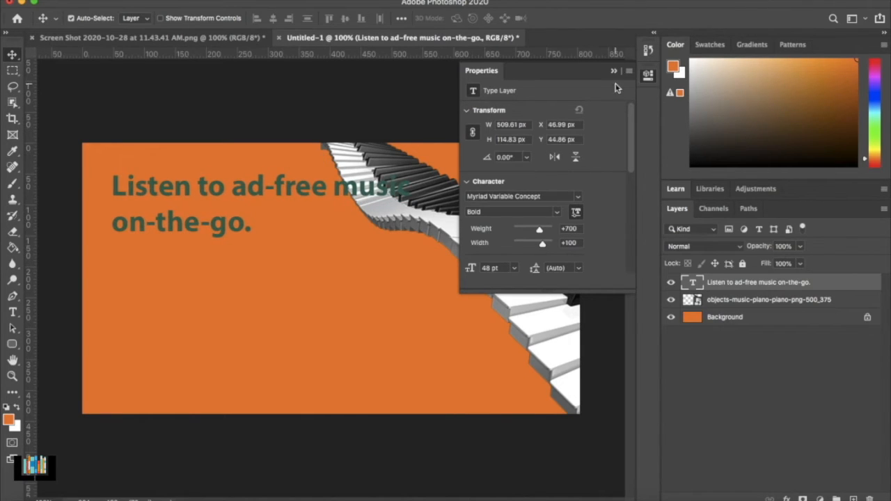
pyautogui.click(645, 80)
pyautogui.moveTo(311, 189); pyautogui.dragTo(308, 191)
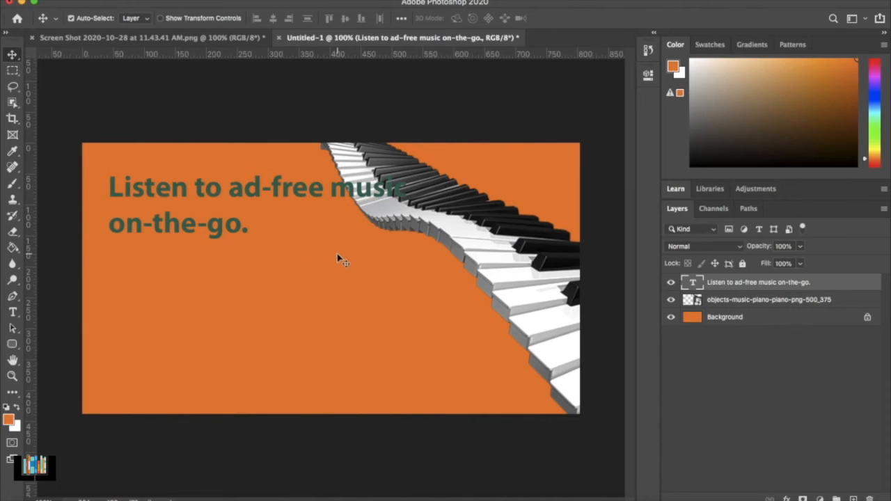
# Draw a text box for the description below the title and set its font to Arial Regular at 23 pt.
pyautogui.click(14, 313)
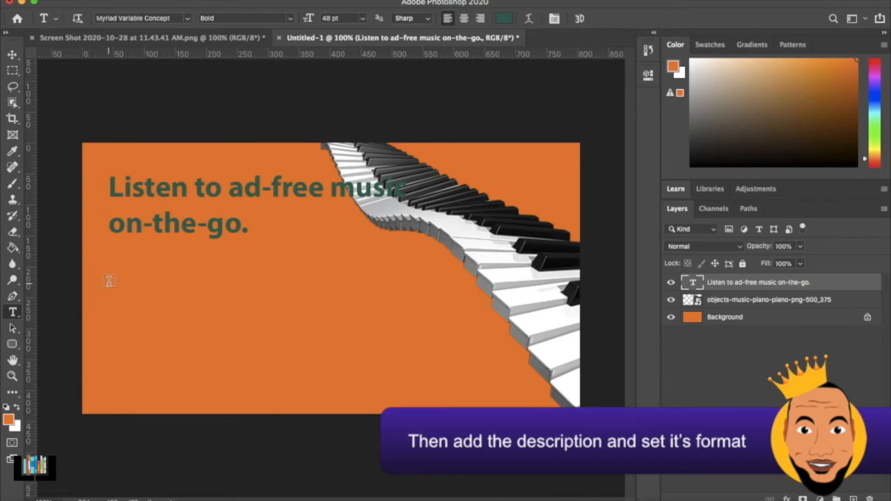
pyautogui.moveTo(108, 270); pyautogui.dragTo(454, 347)
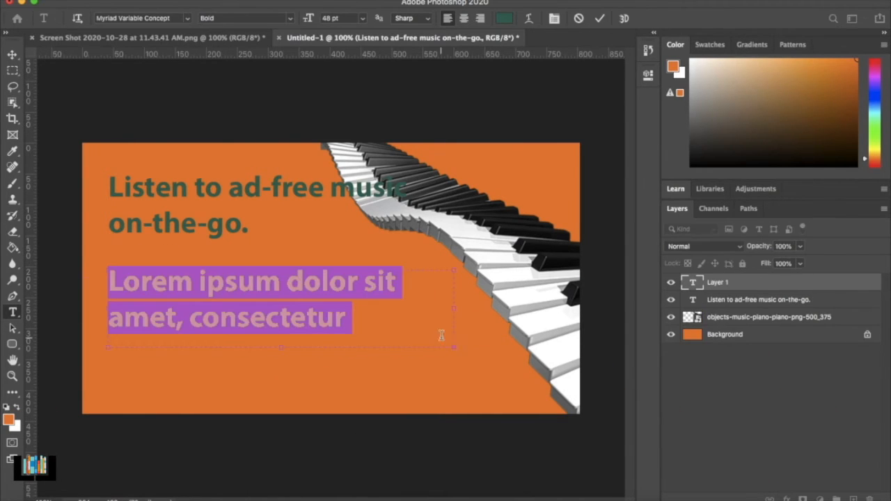
pyautogui.click(150, 15)
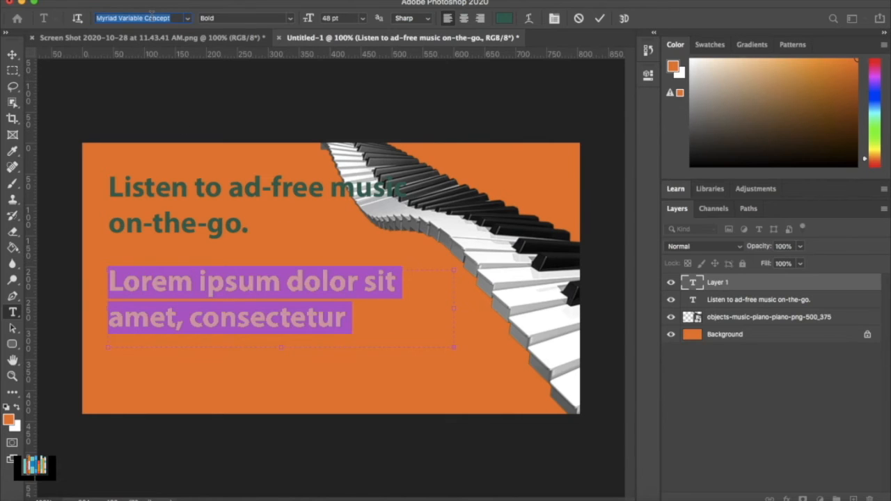
pyautogui.write('aria')
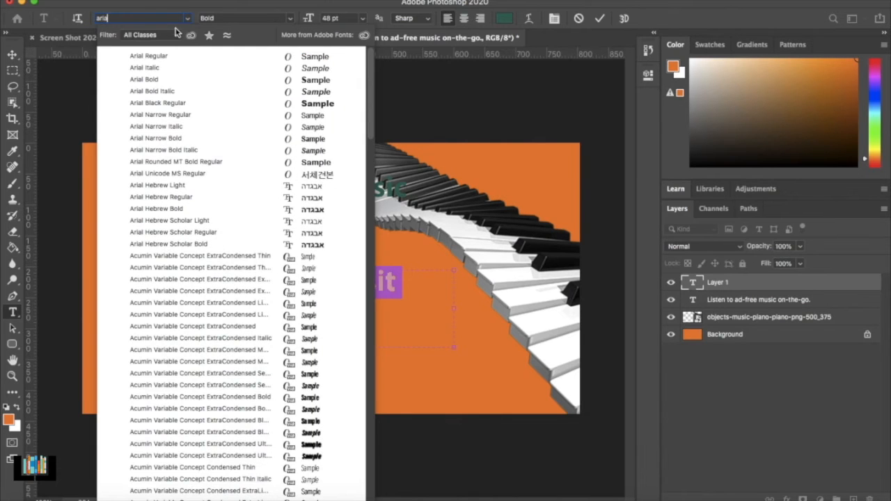
pyautogui.click(182, 54)
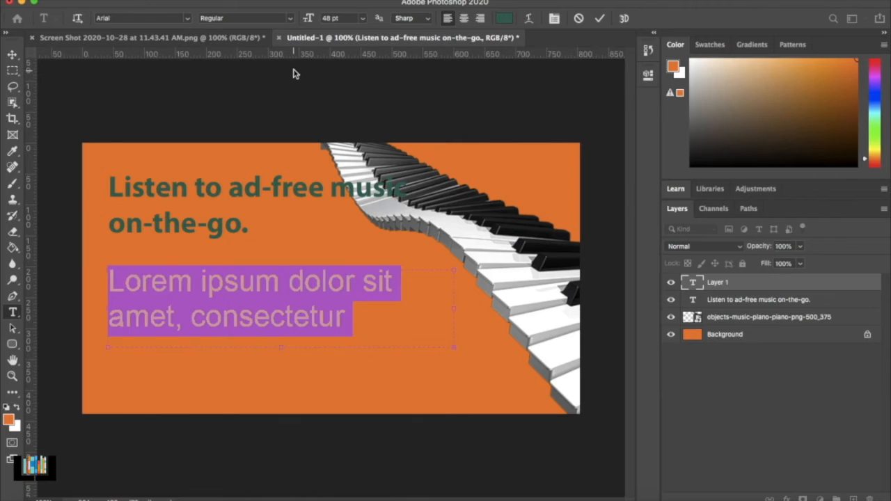
pyautogui.click(331, 19)
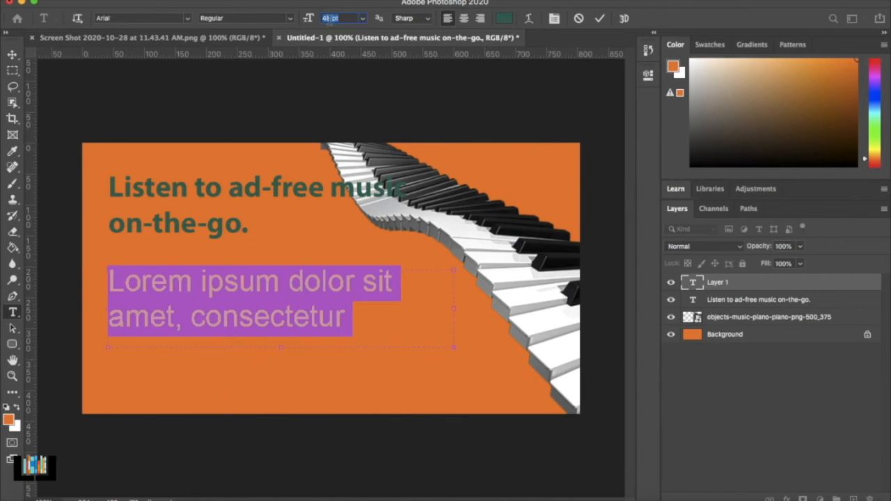
pyautogui.write('23')
pyautogui.press('Return')
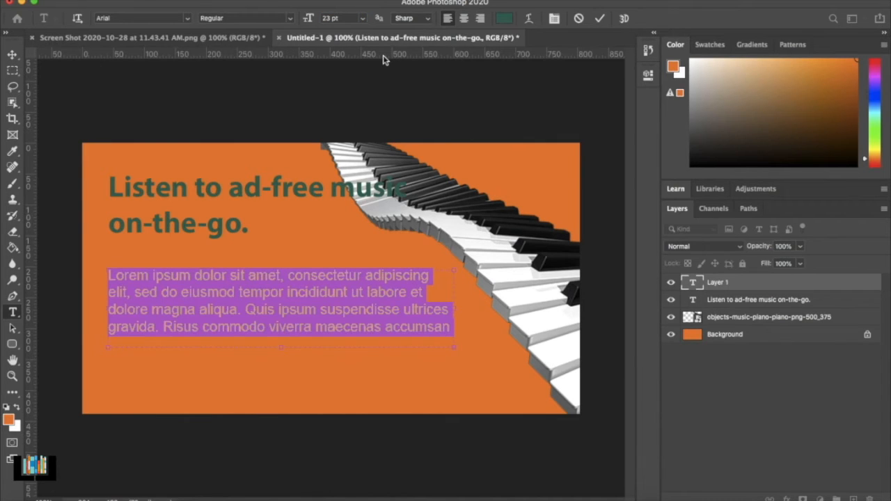
# Enter "1 week for only 49 pesos." and, on a new line, "Music to get through your day anywhere, anytime.", and move the text slightly up.
pyautogui.write('1 week for only 49 pesos.')
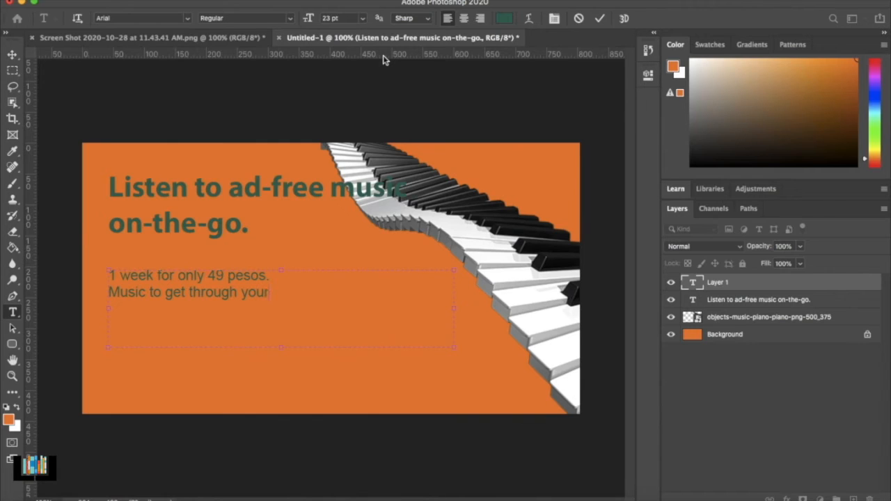
pyautogui.write('day ')
pyautogui.write('anywher')
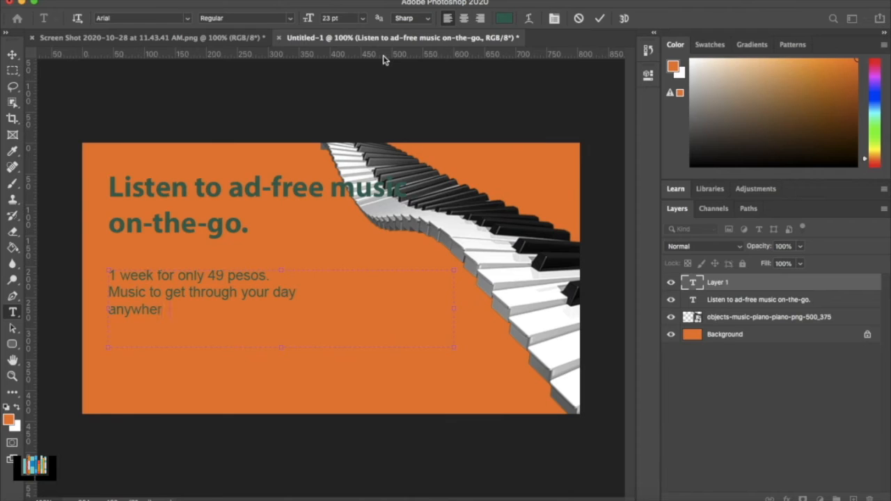
pyautogui.write('e, anytime.')
pyautogui.click(12, 56)
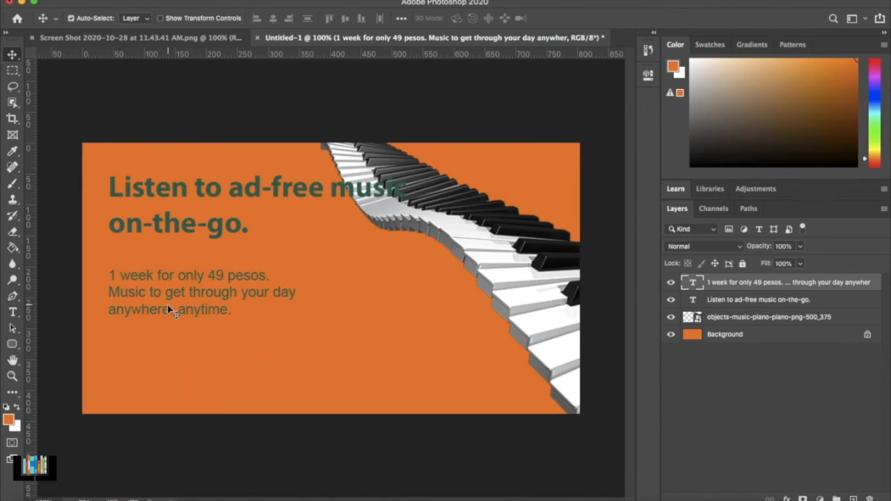
pyautogui.moveTo(167, 301); pyautogui.dragTo(167, 297)
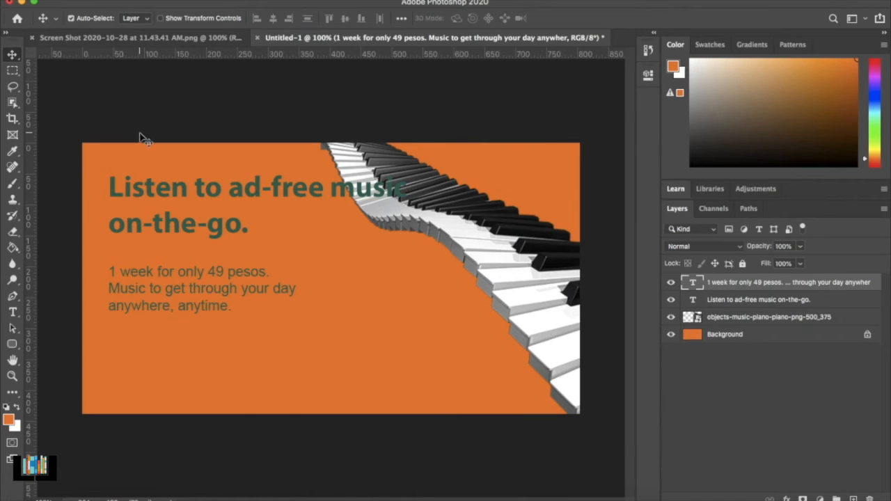
# Draw a rounded rectangle of about 271 by 59 px with a 25 px radius below the description and fill it with the title's green.
pyautogui.rightClick(13, 348)
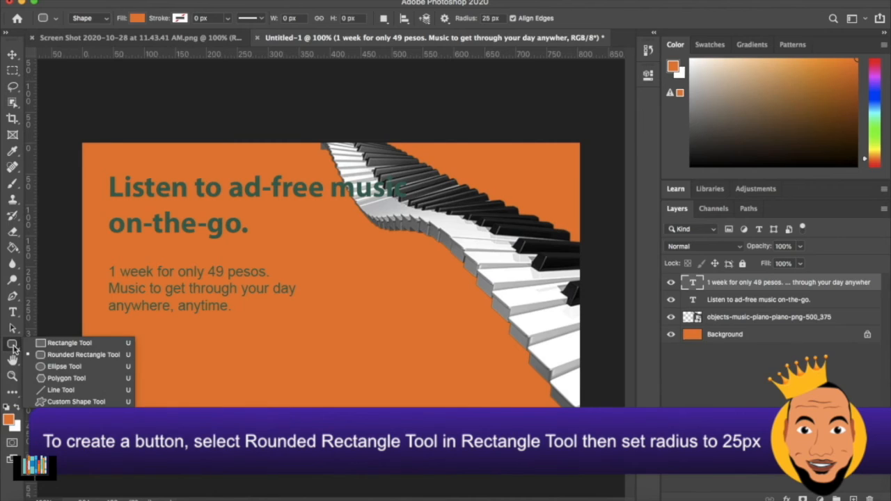
pyautogui.click(69, 355)
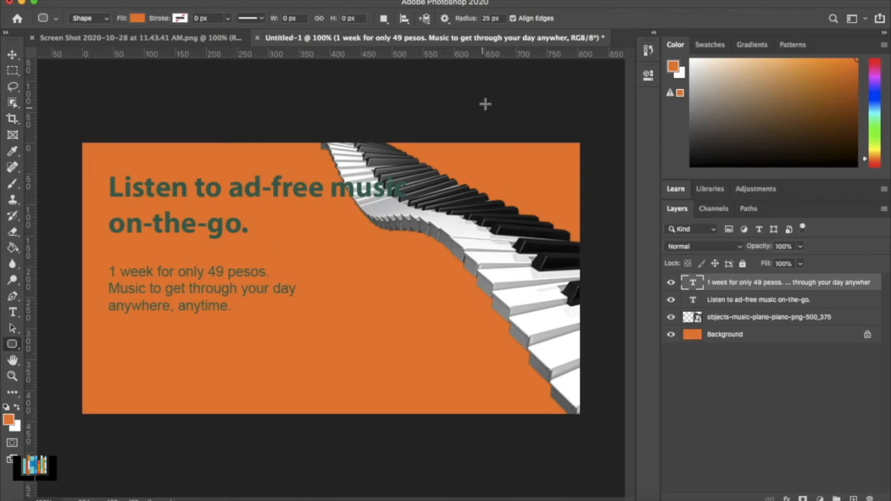
pyautogui.click(490, 19)
pyautogui.write('25')
pyautogui.press('Return')
pyautogui.moveTo(109, 338); pyautogui.dragTo(277, 374)
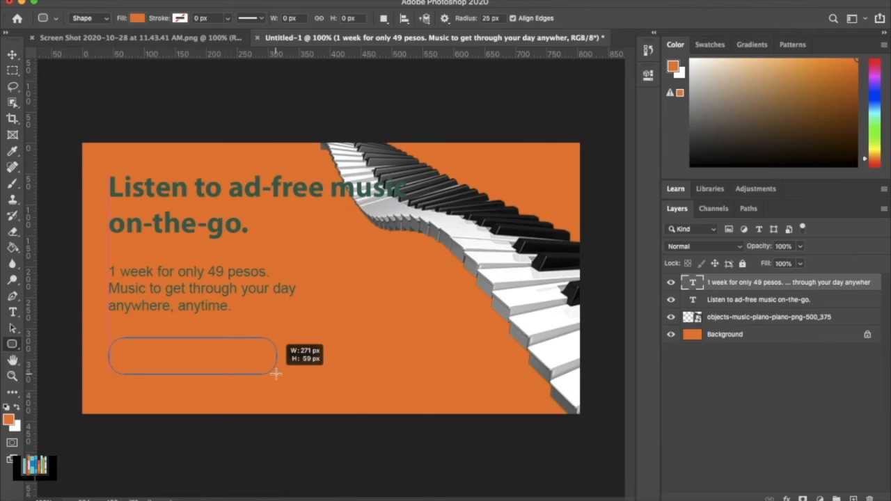
pyautogui.moveTo(276, 374); pyautogui.dragTo(277, 374)
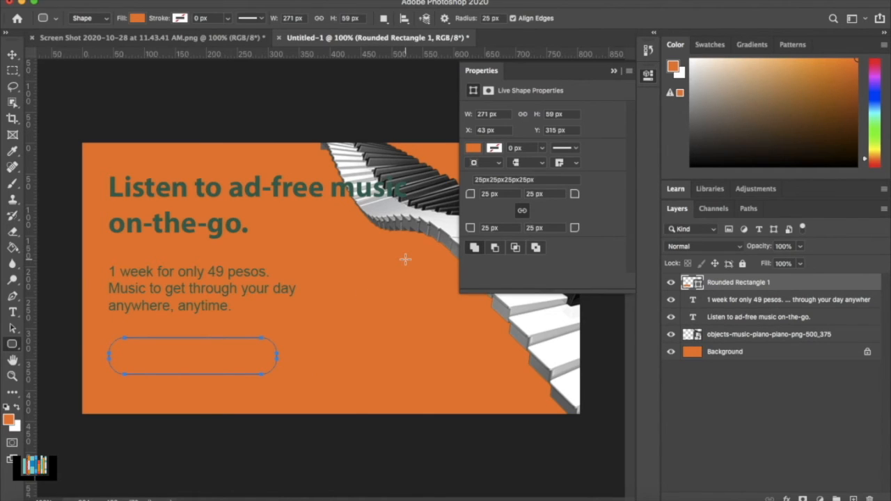
pyautogui.click(472, 148)
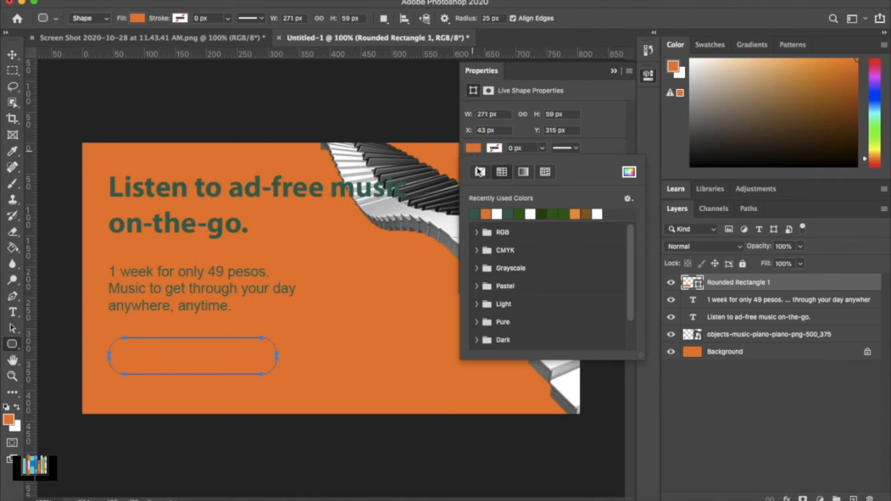
pyautogui.click(475, 214)
# Draw a text box just below the green rounded rectangle and enter "GO PREMIUM".
pyautogui.moveTo(119, 382); pyautogui.dragTo(321, 413)
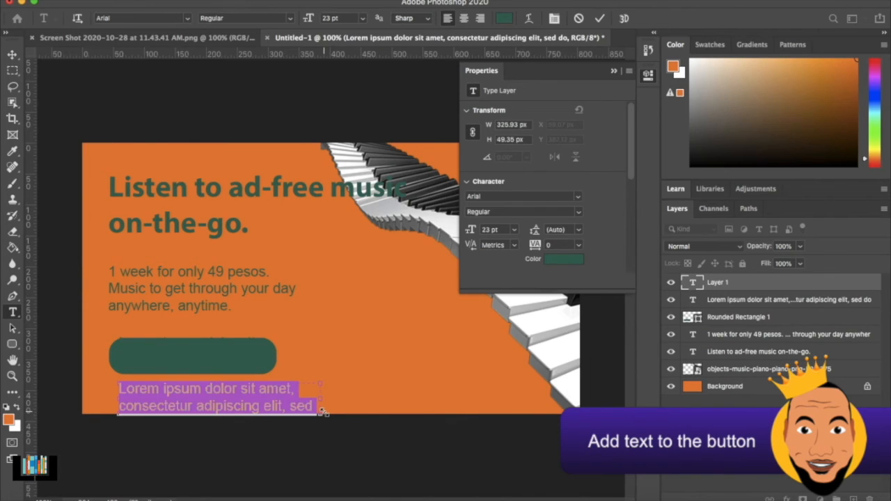
pyautogui.write('GO P')
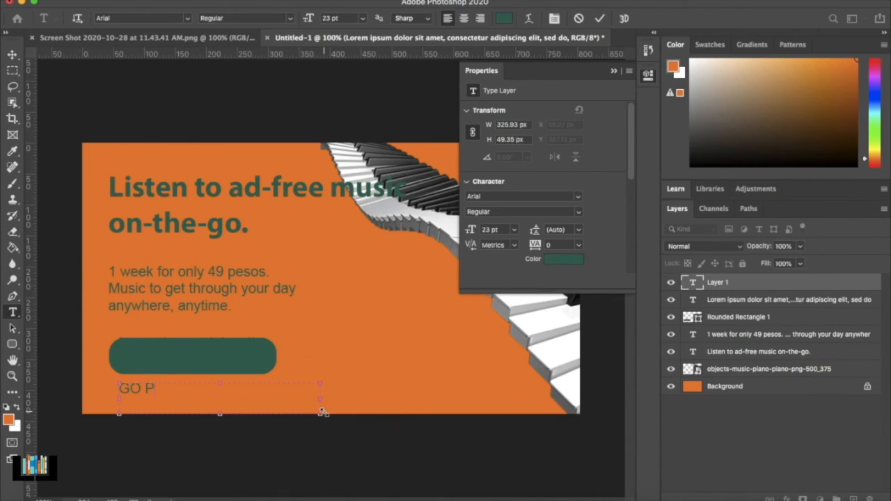
pyautogui.write('REMIUM')
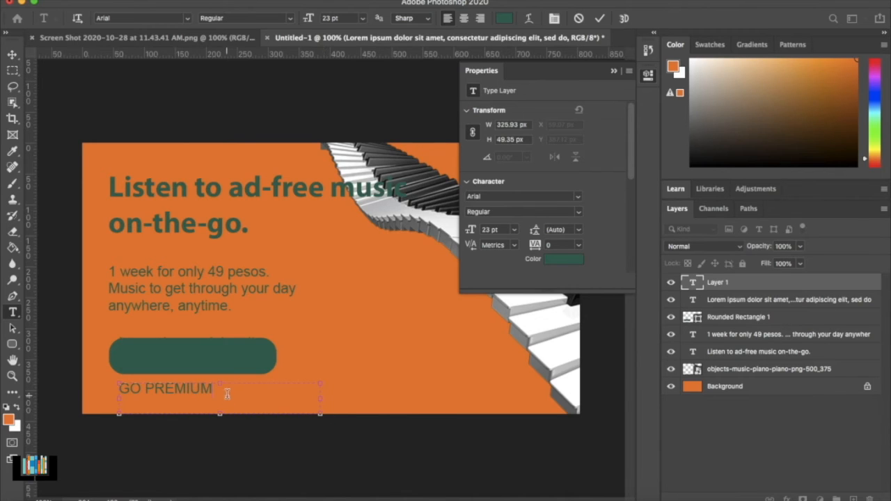
# Make the GO PREMIUM text bold and centred, and narrow its text box to about 209 px wide.
pyautogui.moveTo(228, 395); pyautogui.dragTo(79, 383)
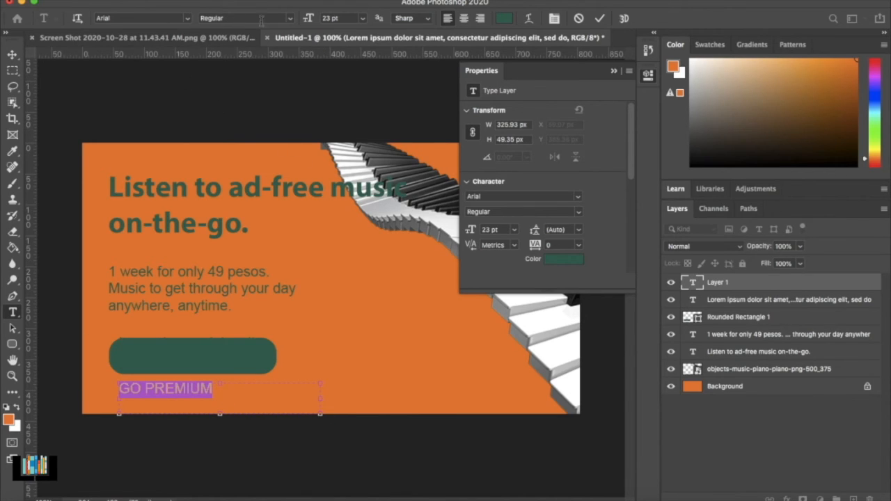
pyautogui.click(289, 21)
pyautogui.click(291, 31)
pyautogui.click(463, 19)
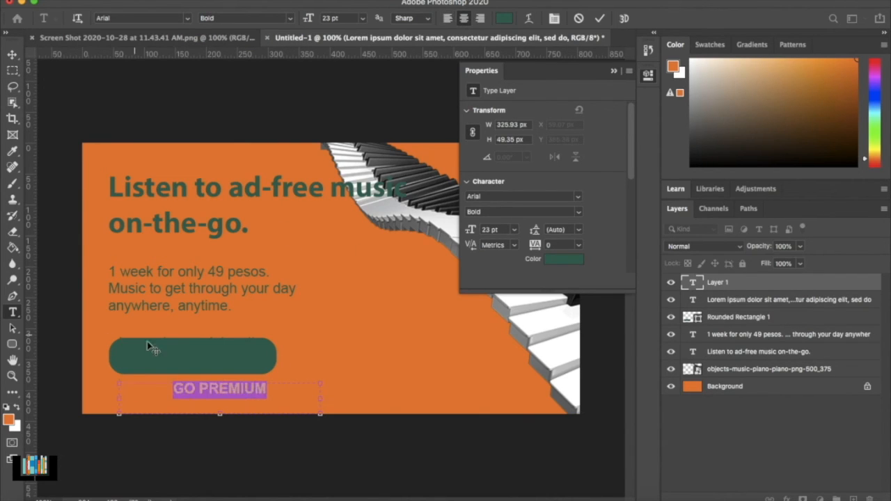
pyautogui.moveTo(320, 398); pyautogui.dragTo(248, 398)
pyautogui.click(13, 56)
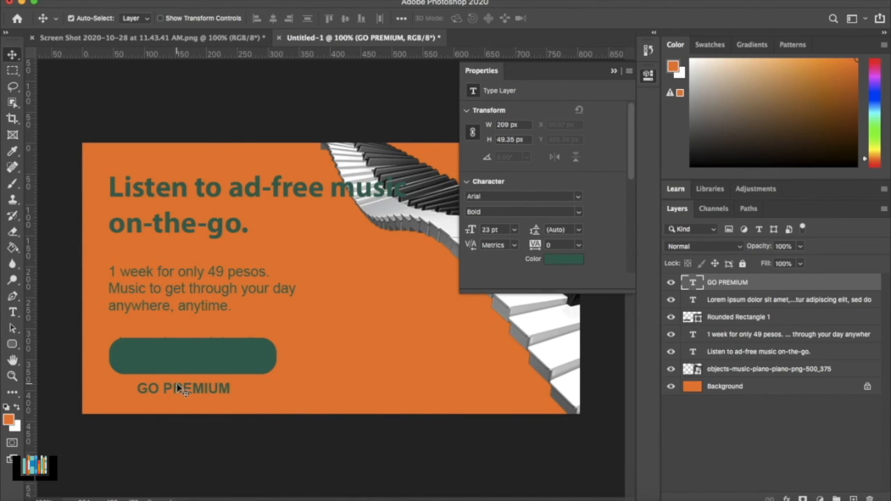
# Change the color of the whole GO PREMIUM text to white.
pyautogui.doubleClick(204, 399)
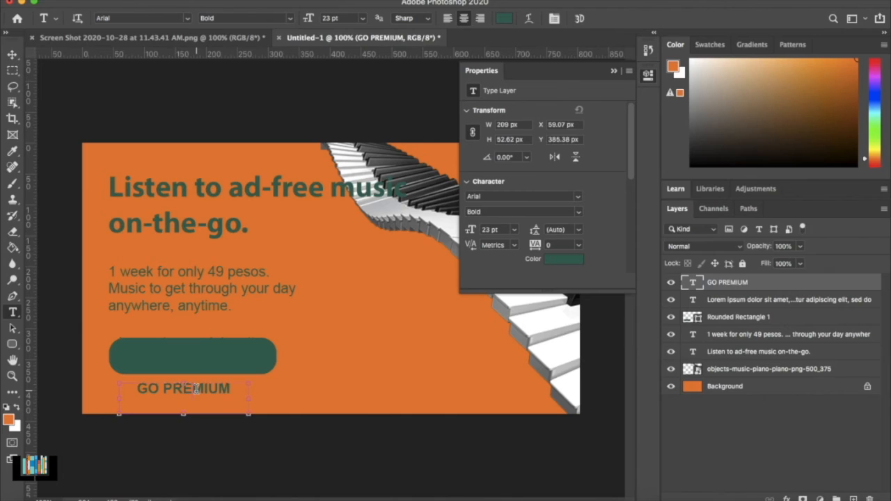
pyautogui.press('super+a')
pyautogui.click(553, 260)
pyautogui.moveTo(360, 212)
pyautogui.mouseDown()
pyautogui.moveTo(258, 133)
pyautogui.moveTo(295, 129)
pyautogui.mouseUp()
pyautogui.click(565, 155)
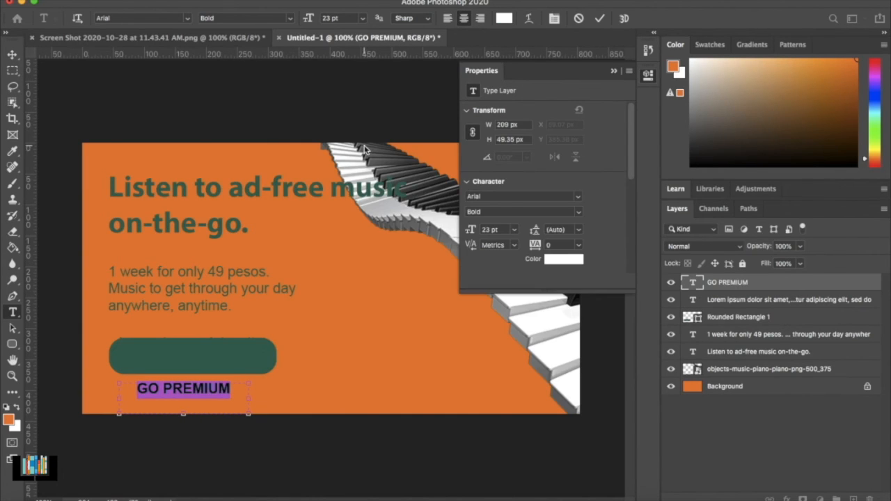
# Move the GO PREMIUM text onto the green rounded rectangle and nudge it to about X 51 px, Y 334 px.
pyautogui.click(13, 55)
pyautogui.moveTo(167, 392); pyautogui.dragTo(169, 360)
pyautogui.press('Down')
pyautogui.press('Down')
pyautogui.press('Down')
pyautogui.press('Left')
pyautogui.press('Left')
pyautogui.press('Left')
pyautogui.press('Left')
pyautogui.press('Left')
pyautogui.press('Left')
pyautogui.press('Left')
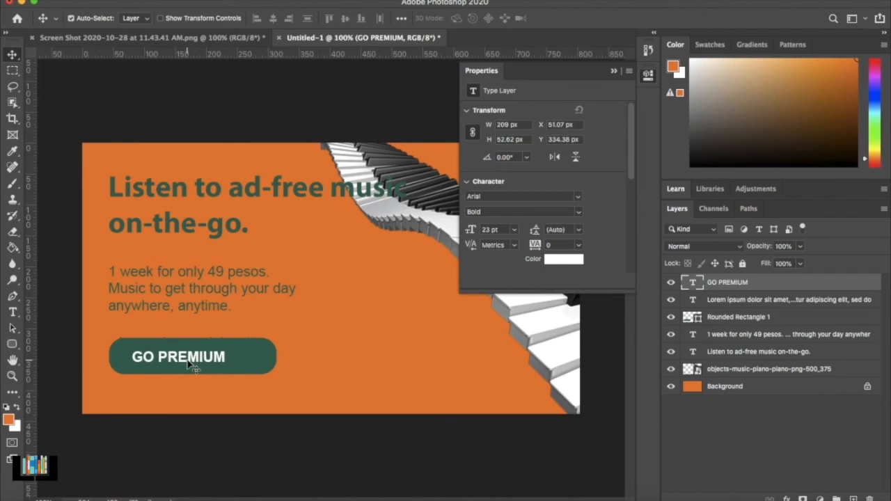
# Narrow the green rounded rectangle from its right side so it fits the GO PREMIUM text more closely.
pyautogui.click(728, 318)
pyautogui.hotkey('ctrl', 't')
pyautogui.moveTo(276, 356); pyautogui.dragTo(259, 358)
pyautogui.press('Return')
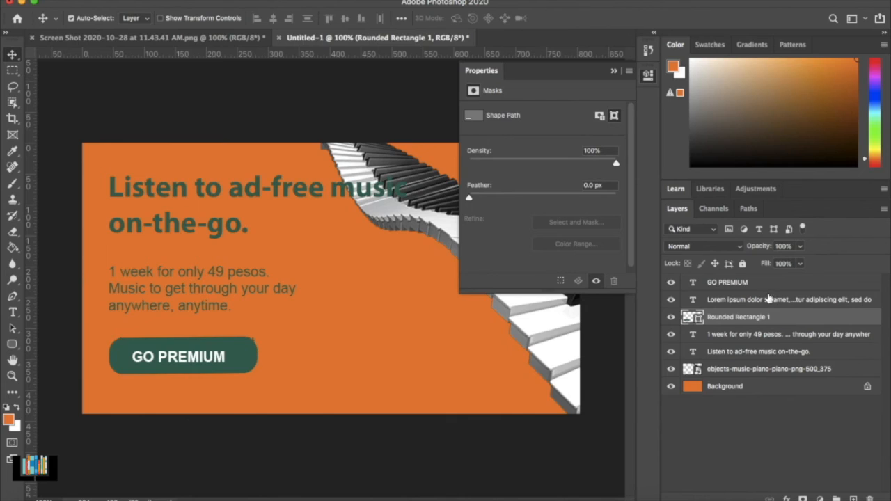
# Nudge the GO PREMIUM text 2 px up and 1 px right within the button.
pyautogui.click(765, 285)
pyautogui.press('Up')
pyautogui.press('Up')
pyautogui.press('Right')
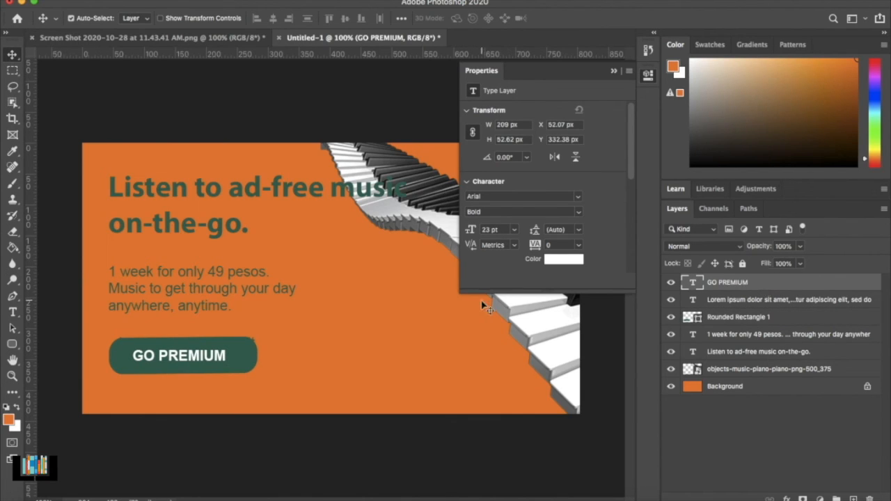
# Place spotify-premium-logo-klein.png from the project folder on the banner and scale it down to about 255 by 79 px.
pyautogui.click(34, 465)
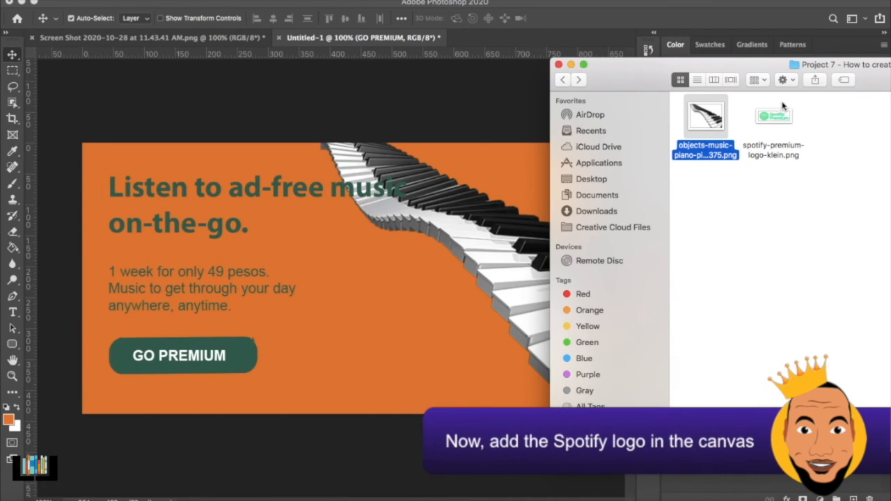
pyautogui.moveTo(774, 115); pyautogui.dragTo(400, 317)
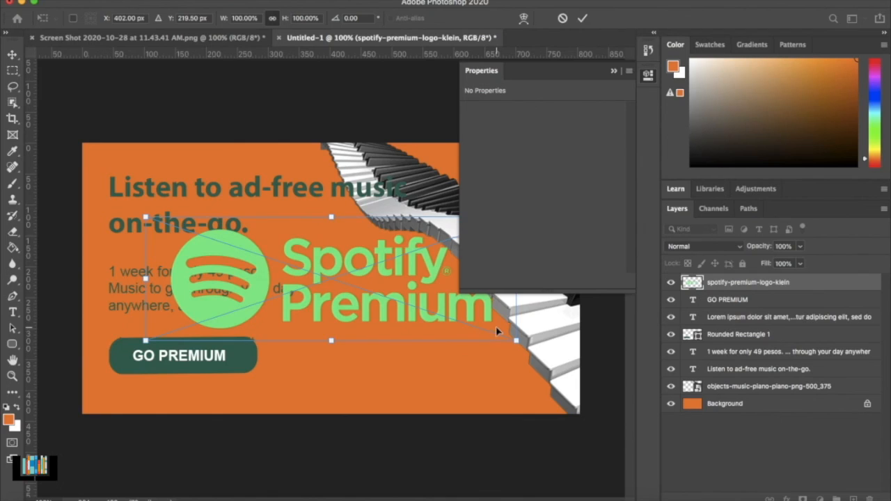
pyautogui.moveTo(516, 340); pyautogui.dragTo(314, 272)
pyautogui.press('Return')
pyautogui.moveTo(255, 239); pyautogui.dragTo(361, 324)
pyautogui.press('super+z')
pyautogui.click(720, 286)
pyautogui.moveTo(180, 235); pyautogui.dragTo(274, 293)
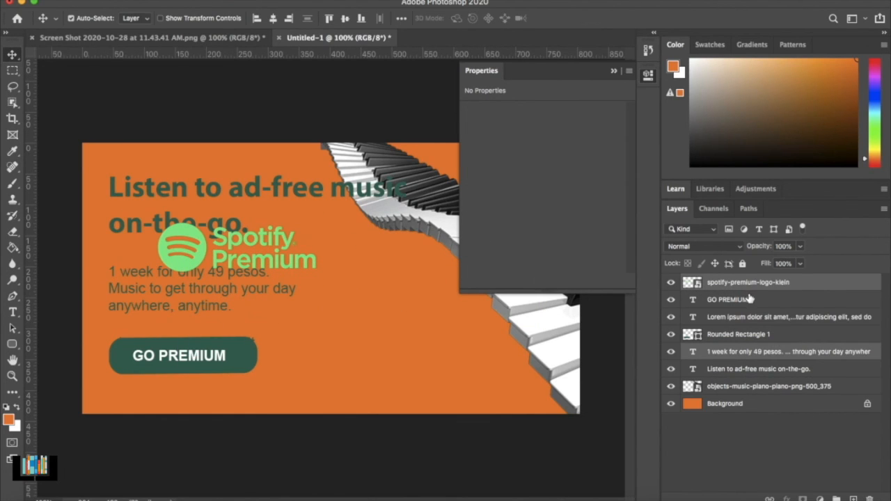
pyautogui.click(746, 319)
# Move only the Spotify Premium logo to the right of the GO PREMIUM button, at about X 345 px, Y 295 px.
pyautogui.click(739, 284)
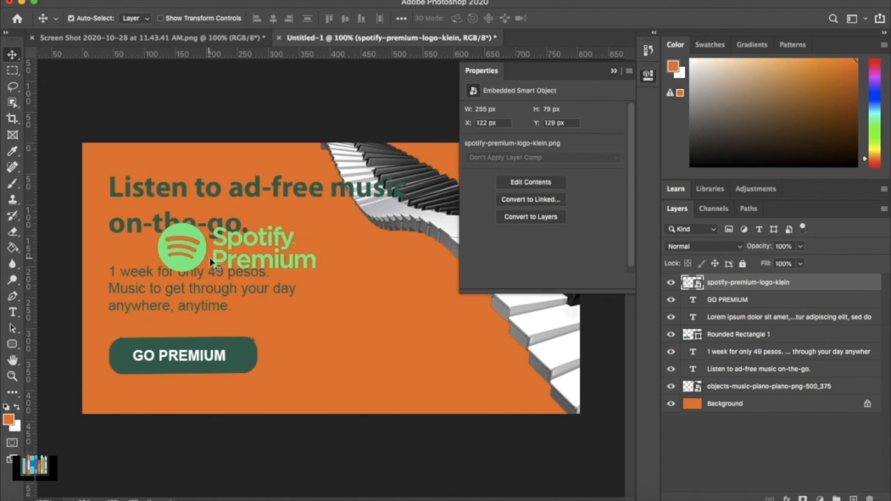
pyautogui.moveTo(206, 260); pyautogui.dragTo(348, 357)
# Apply a Color Overlay to the Spotify Premium logo using the green sampled from the button, and collapse the properties.
pyautogui.rightClick(717, 288)
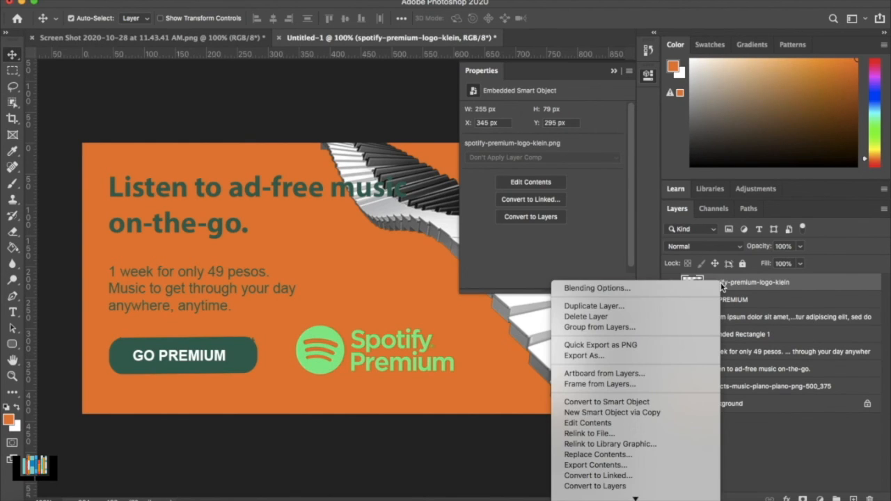
pyautogui.click(692, 289)
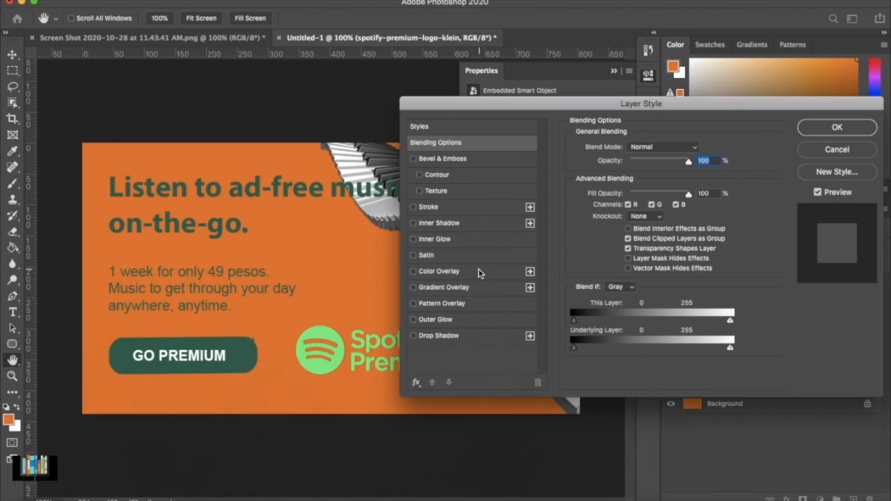
pyautogui.click(481, 271)
pyautogui.click(693, 150)
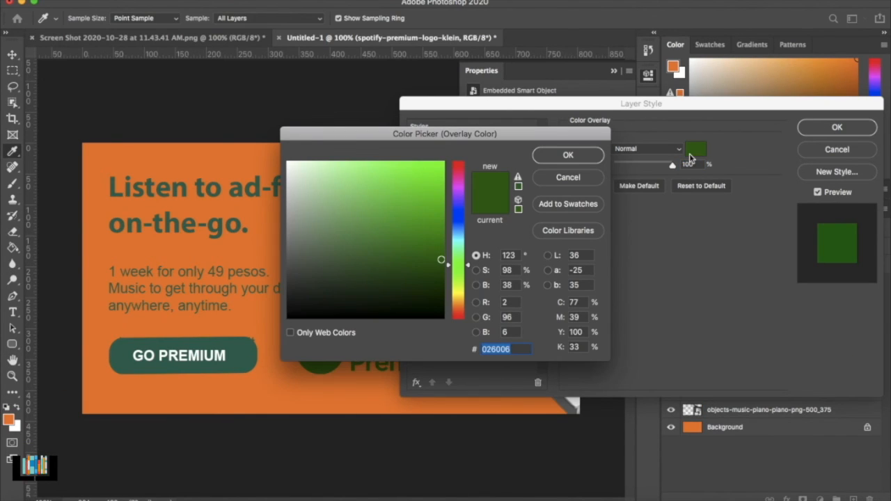
pyautogui.click(254, 350)
pyautogui.click(564, 156)
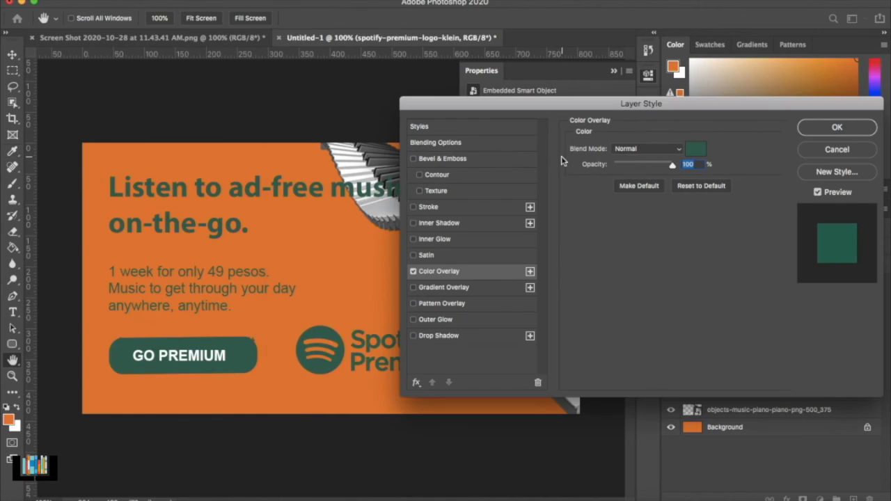
pyautogui.click(837, 127)
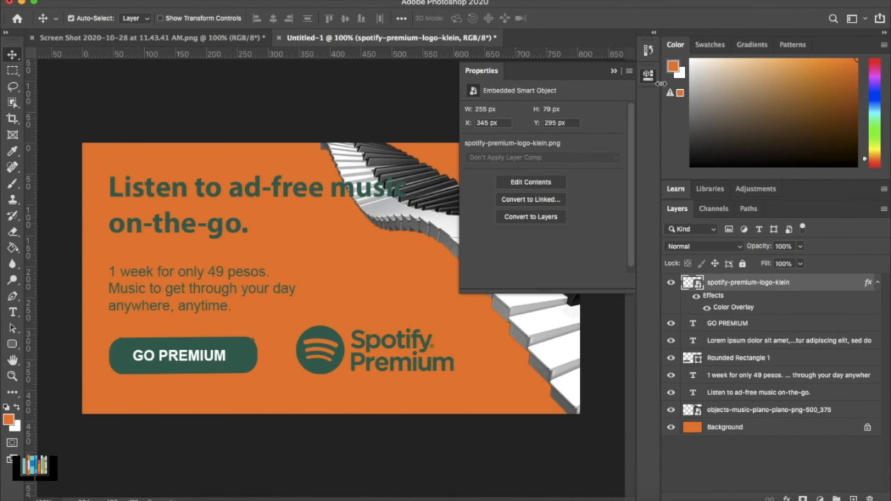
pyautogui.click(647, 75)
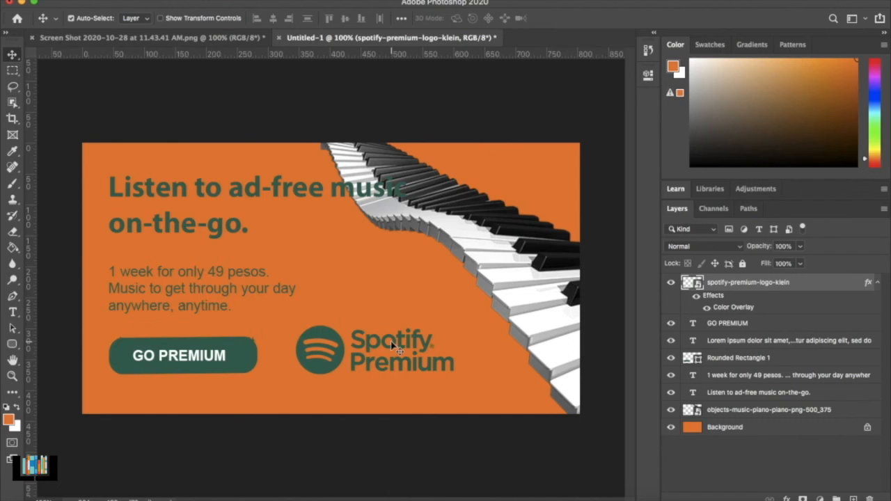